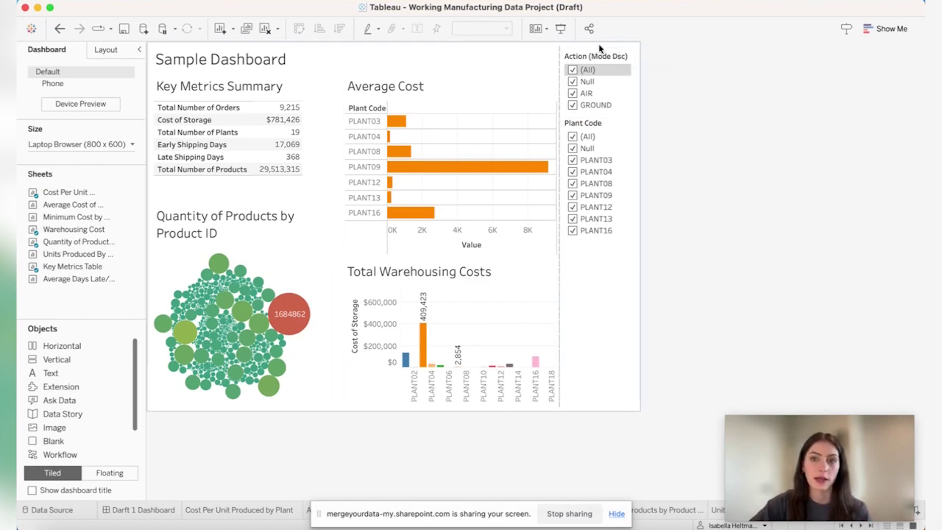
Step: Float the container holding the Action and Plant Code filters and place it at the dashboard's top right
click(589, 52)
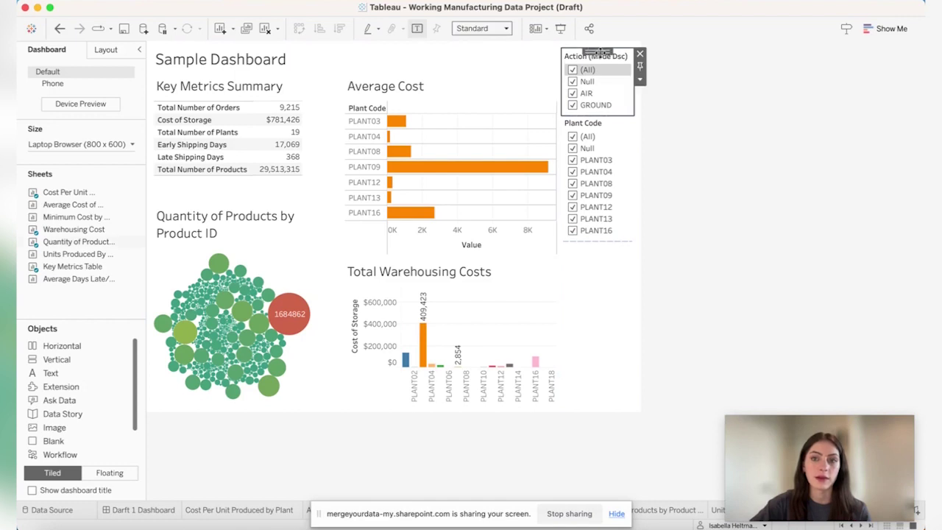
double_click(600, 54)
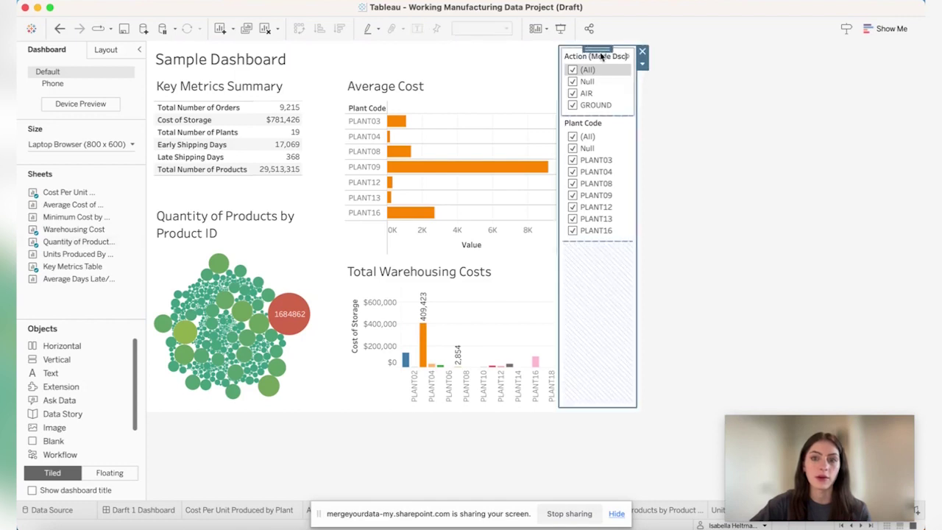
click(644, 66)
click(681, 118)
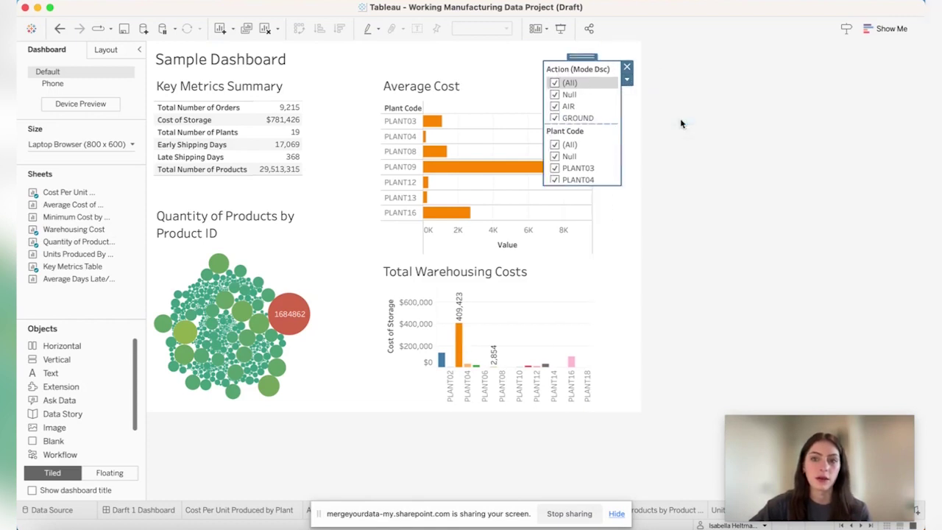
drag(582, 54, 559, 60)
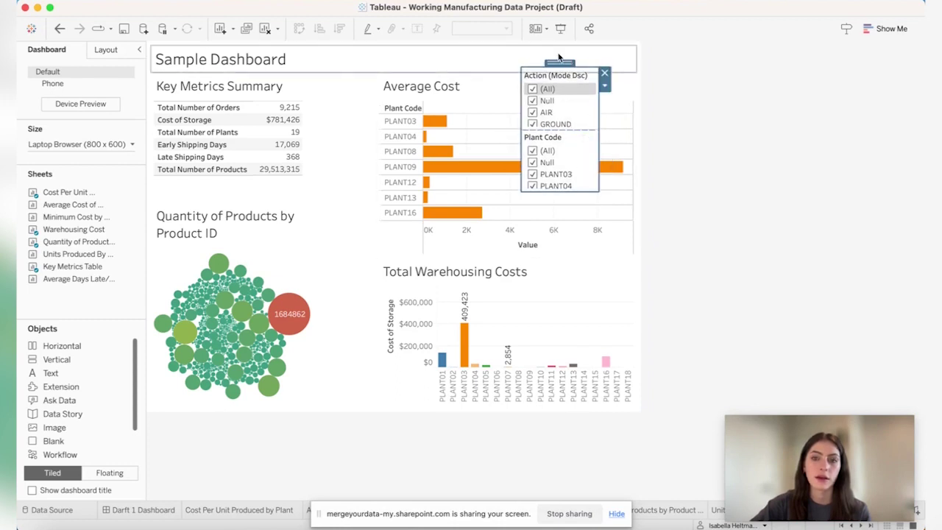
drag(560, 61, 589, 56)
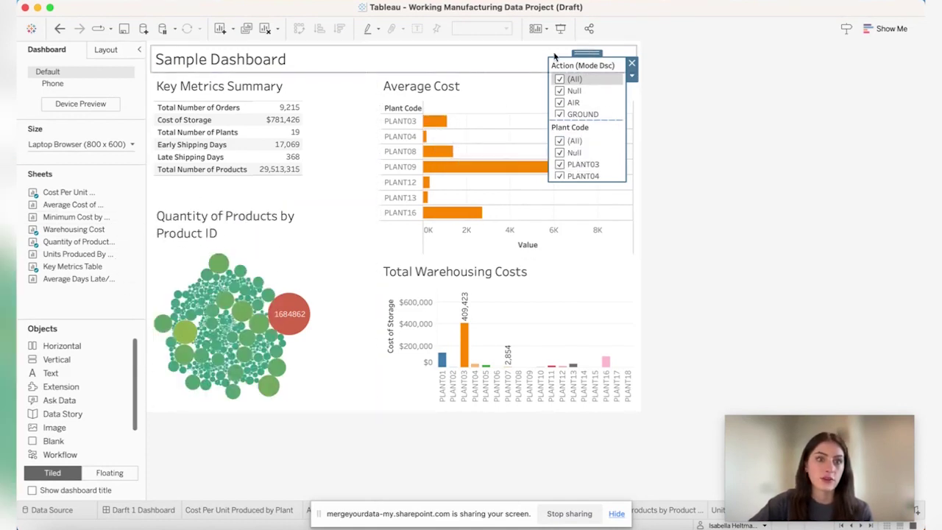
Step: Give the floating filter box a solid white 100% background and nudge it down to x 654, y 44
click(111, 49)
scroll(94, 239, down, 1)
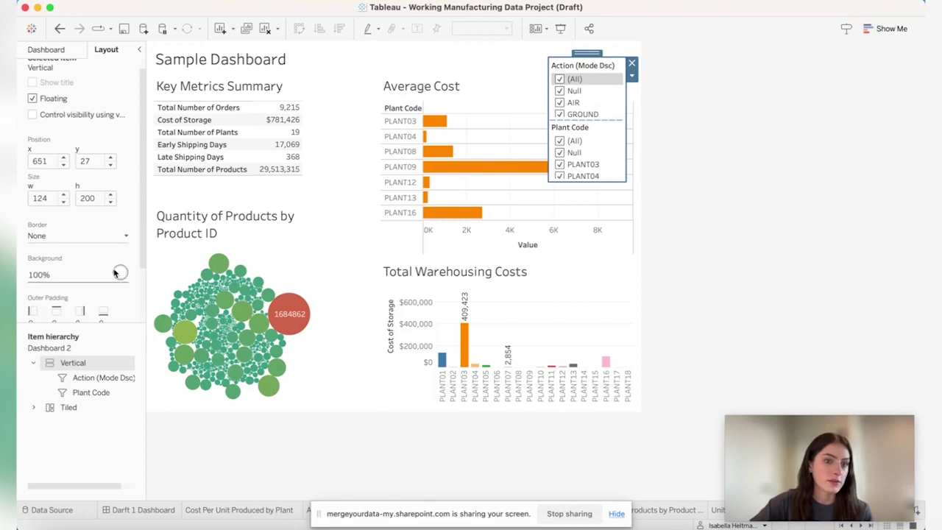
click(120, 274)
click(120, 298)
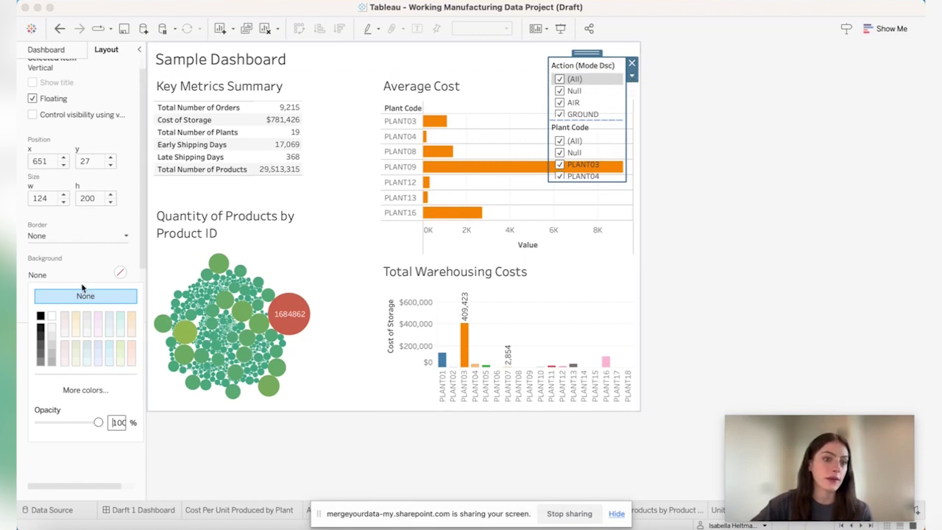
click(120, 273)
click(121, 273)
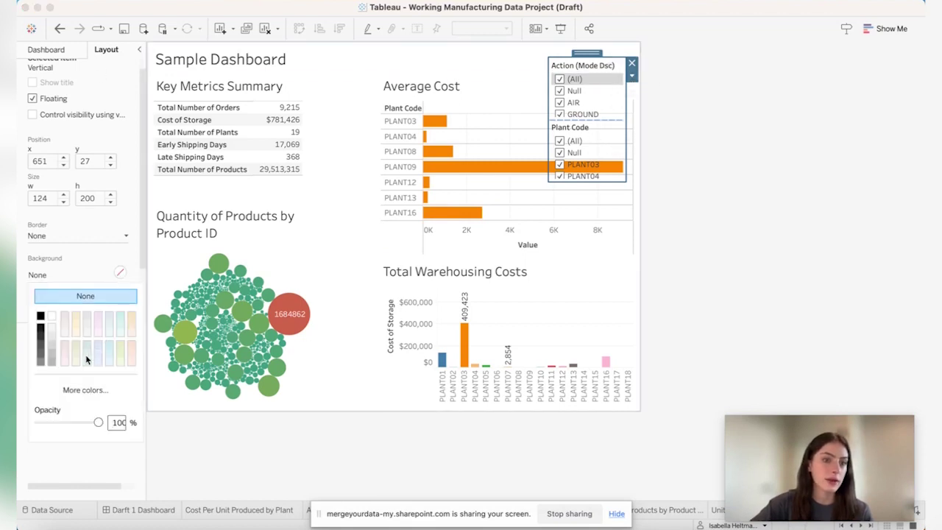
click(51, 317)
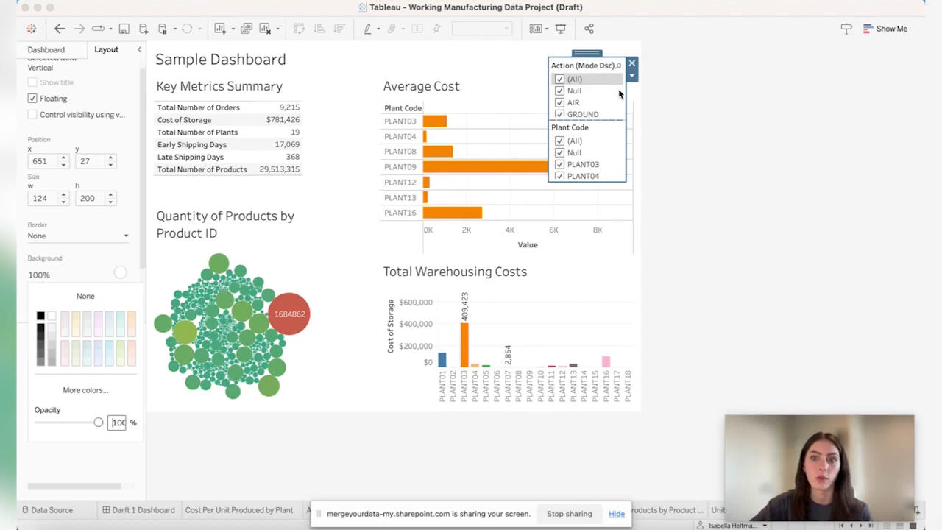
mouse_move(586, 50)
mouse_down()
mouse_move(579, 62)
mouse_move(588, 62)
mouse_up()
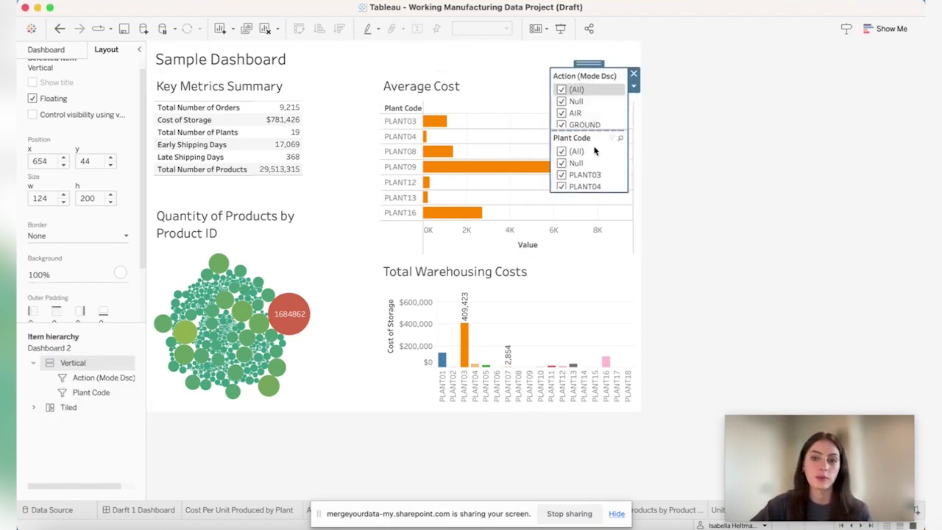
click(658, 101)
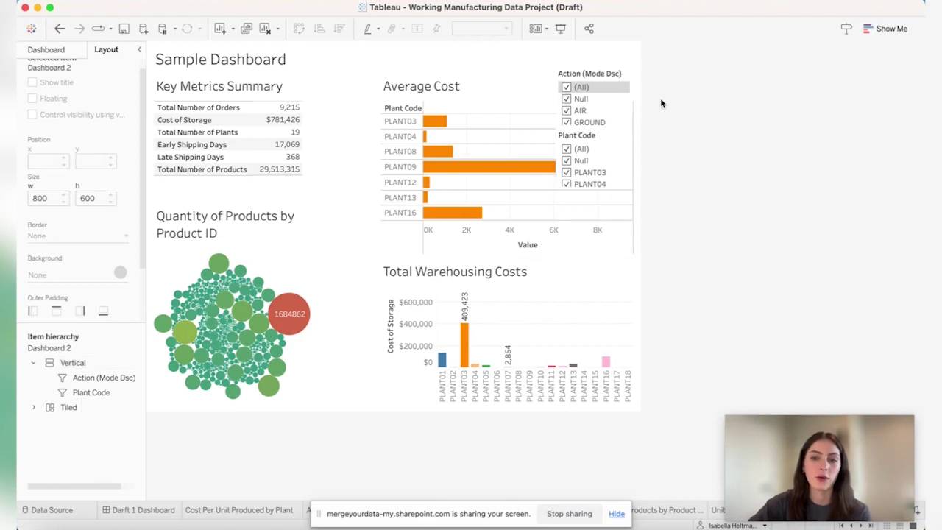
Step: Add a 24×24 show/hide button for the floating Vertical filter container via its More Options menu
click(611, 105)
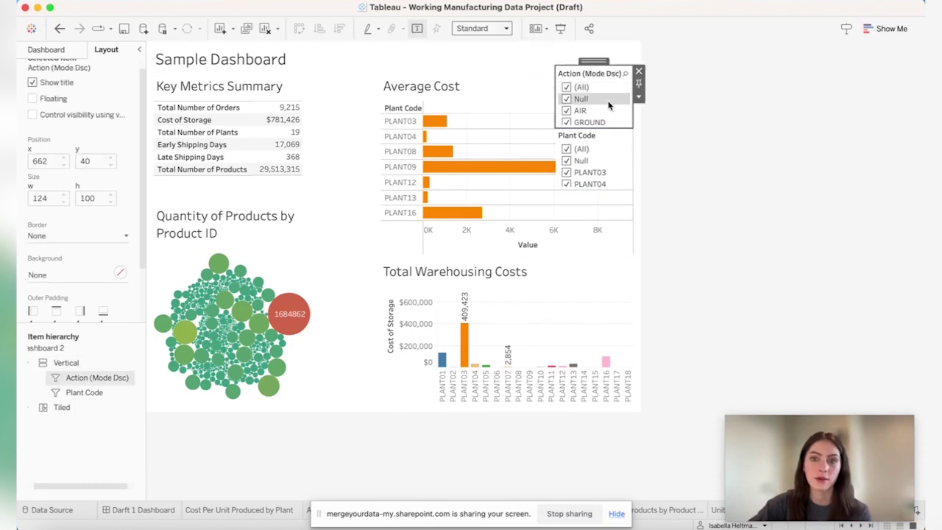
click(596, 61)
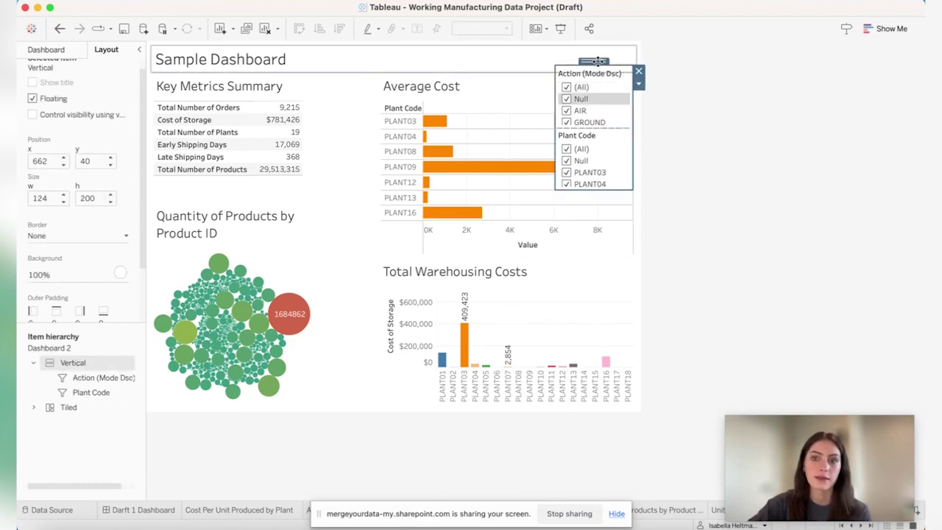
click(640, 84)
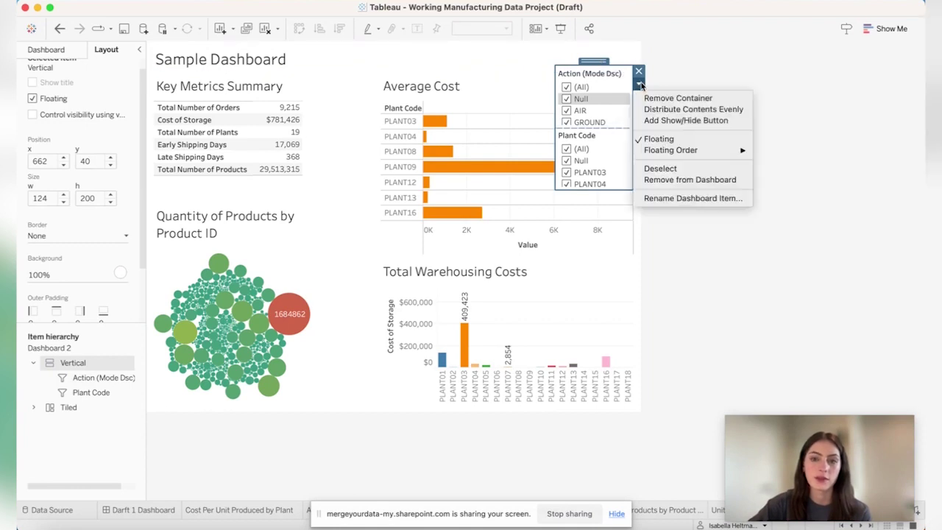
click(716, 123)
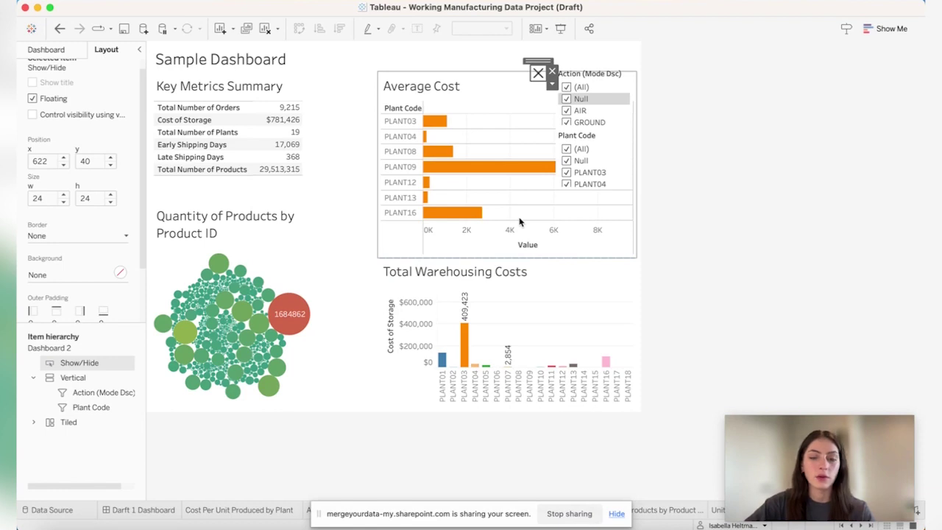
mouse_move(522, 177)
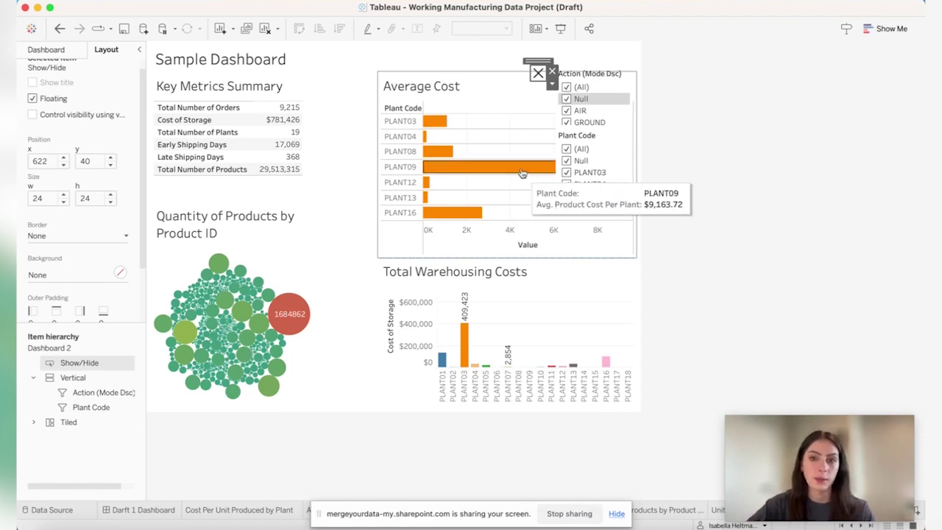
click(538, 73)
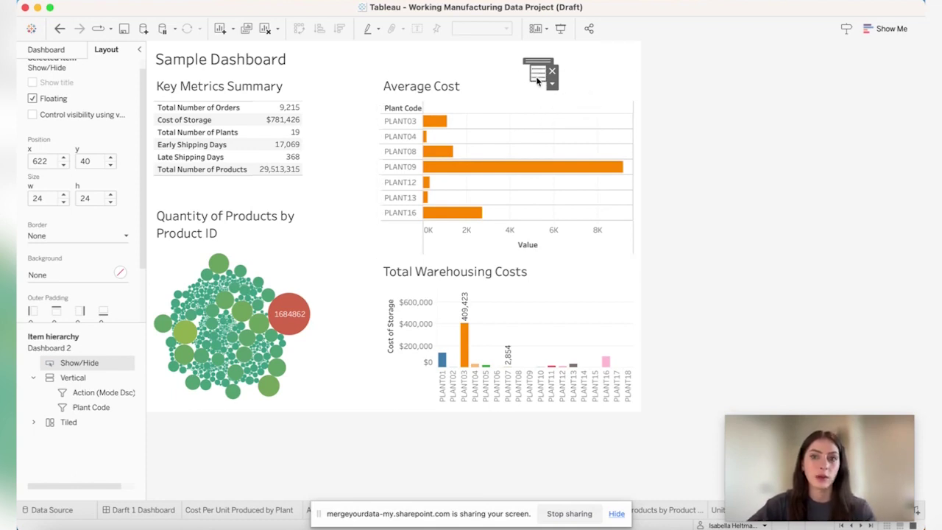
click(538, 76)
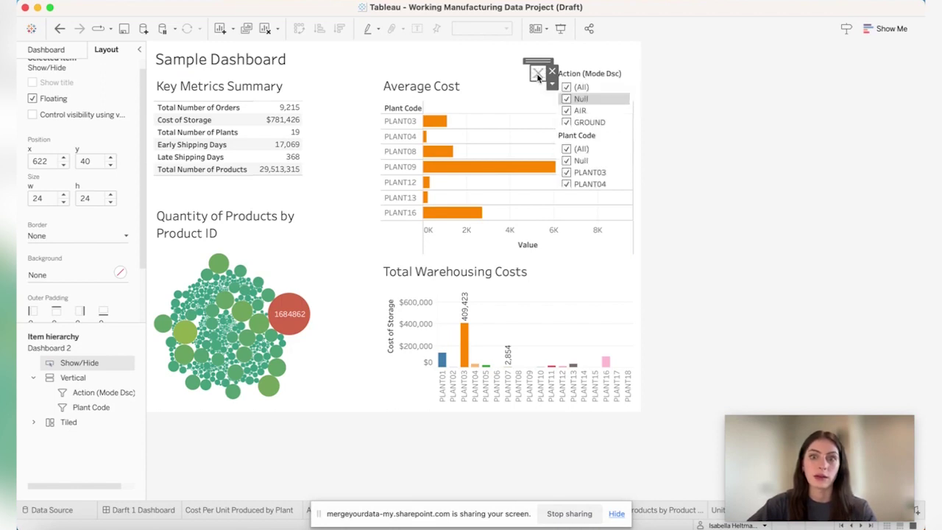
click(582, 190)
click(589, 77)
Step: Make the filter box taller to list all plants and close the gap above Plant Code
click(593, 61)
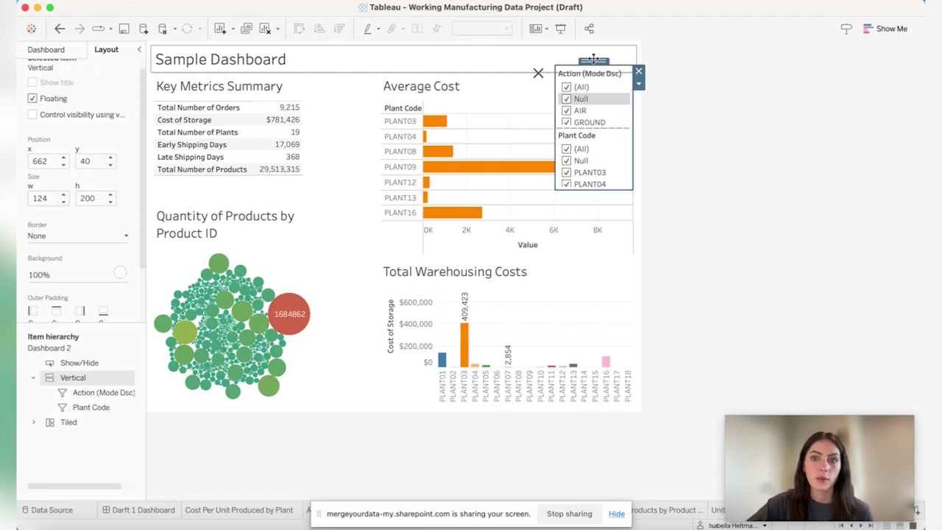
drag(597, 190, 597, 259)
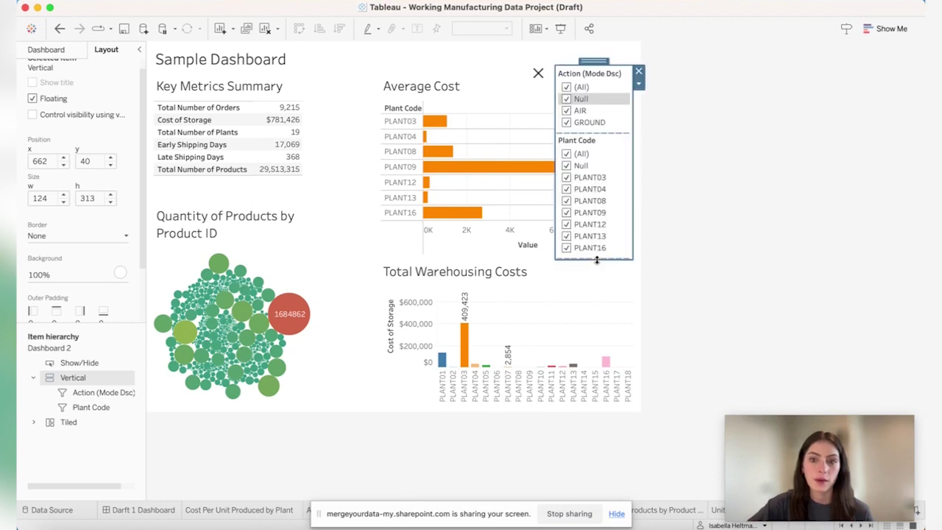
click(600, 136)
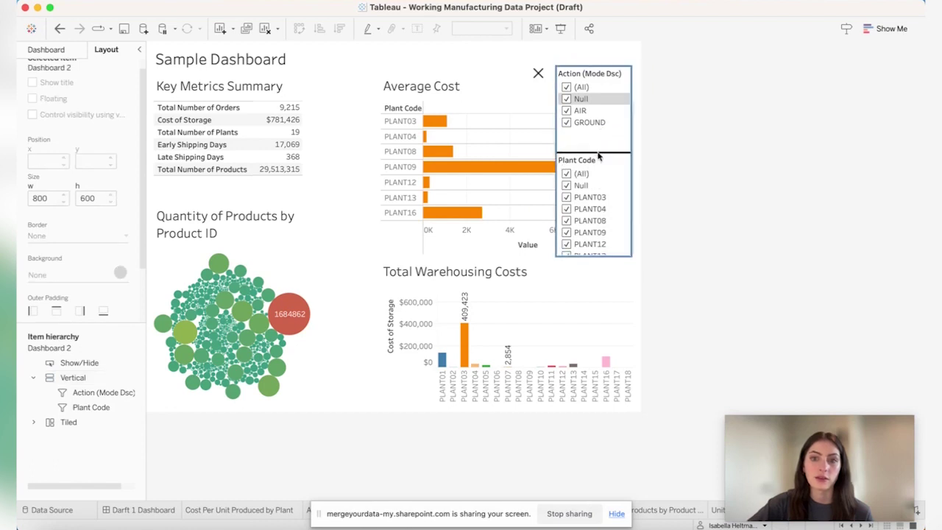
drag(598, 135, 593, 151)
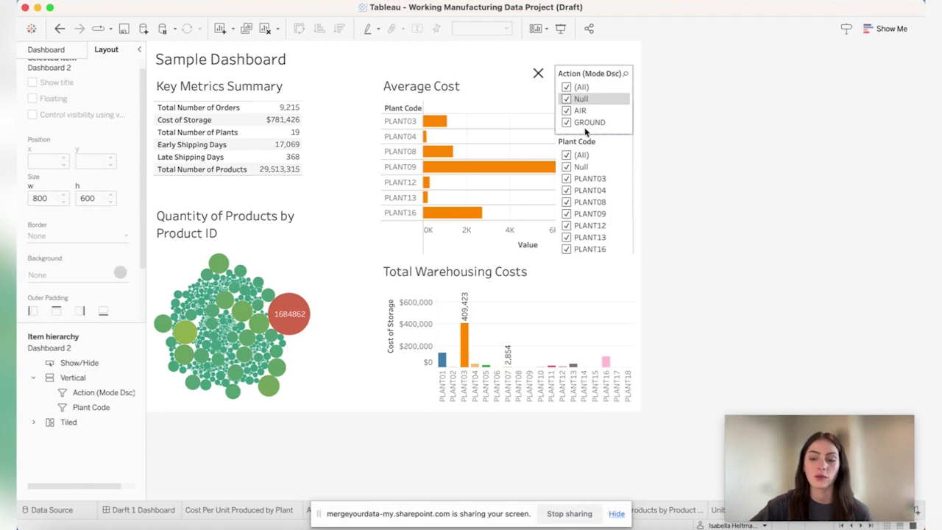
Step: Collapse the filters, move the show/hide button beside the title at x 765, y 13, and present
click(537, 76)
drag(536, 76, 623, 46)
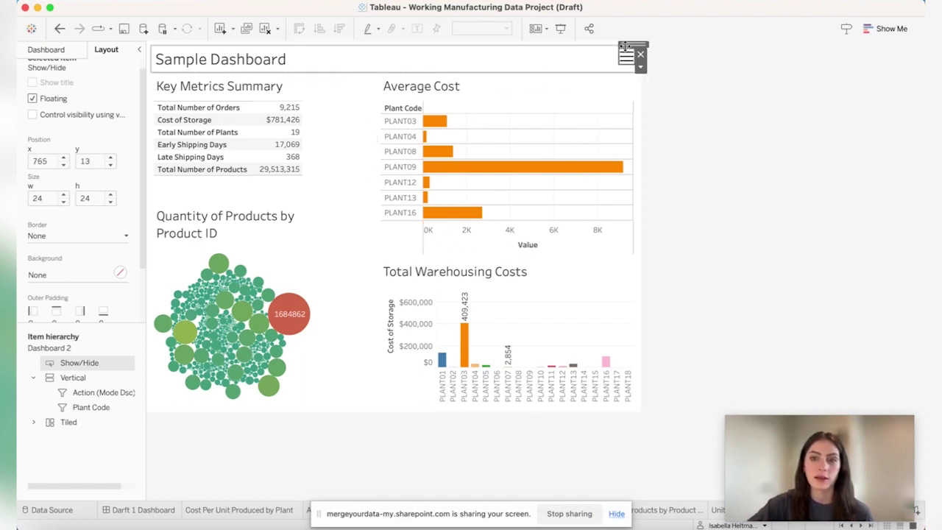
click(684, 106)
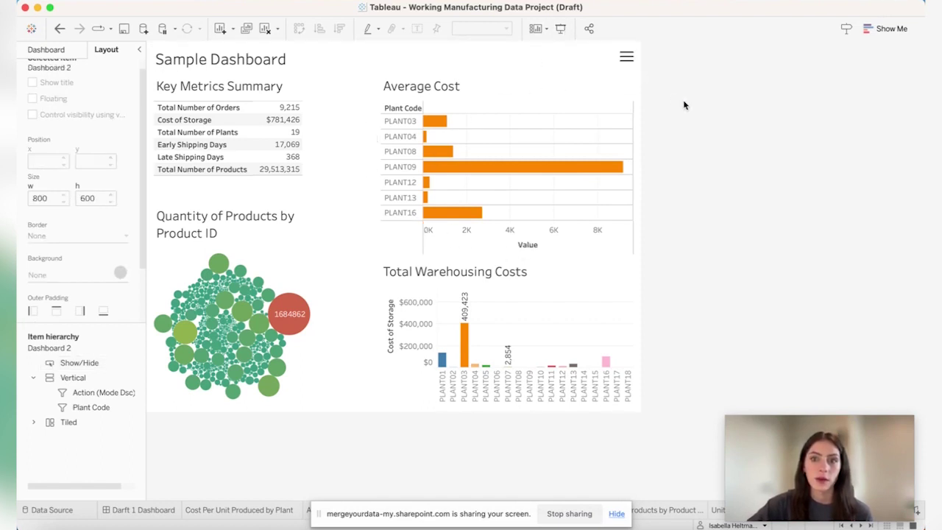
click(560, 29)
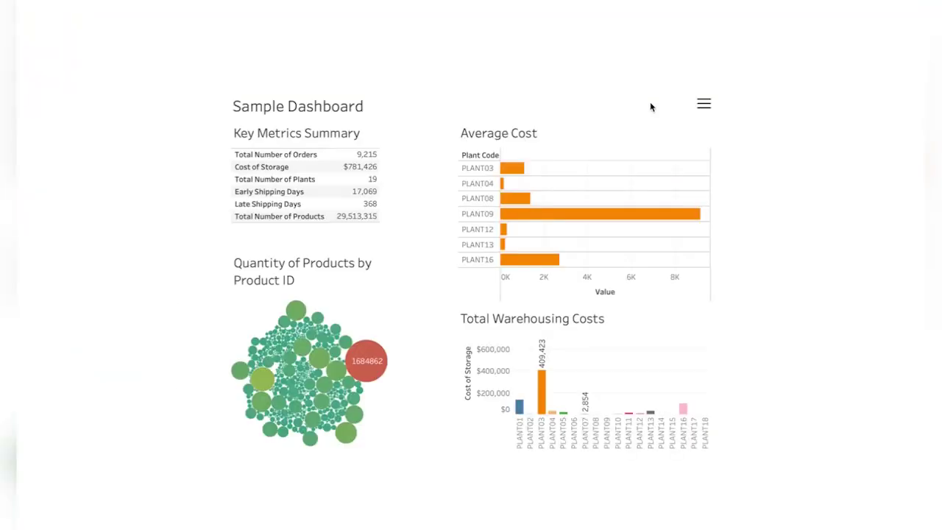
Step: In presentation mode, filter to AIR shipments excluding PLANT03 (533 orders), then hide the filters again
click(703, 107)
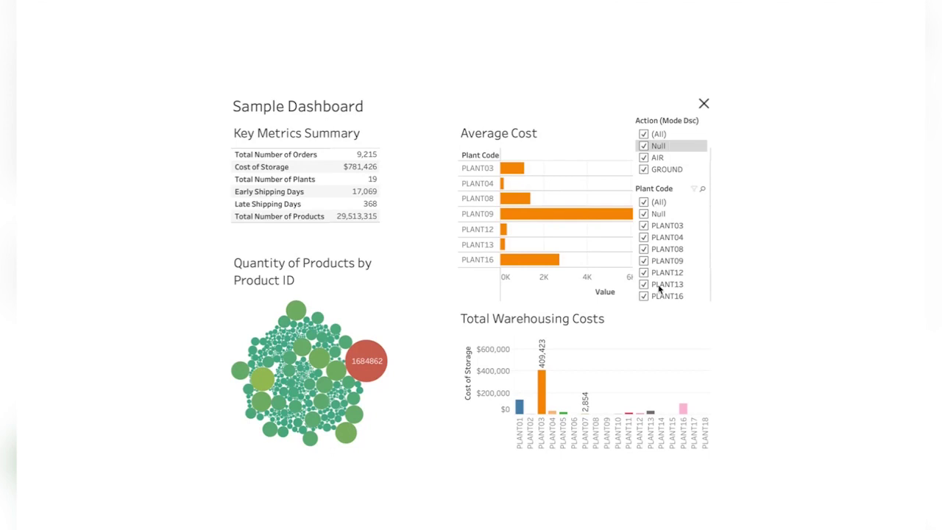
click(643, 157)
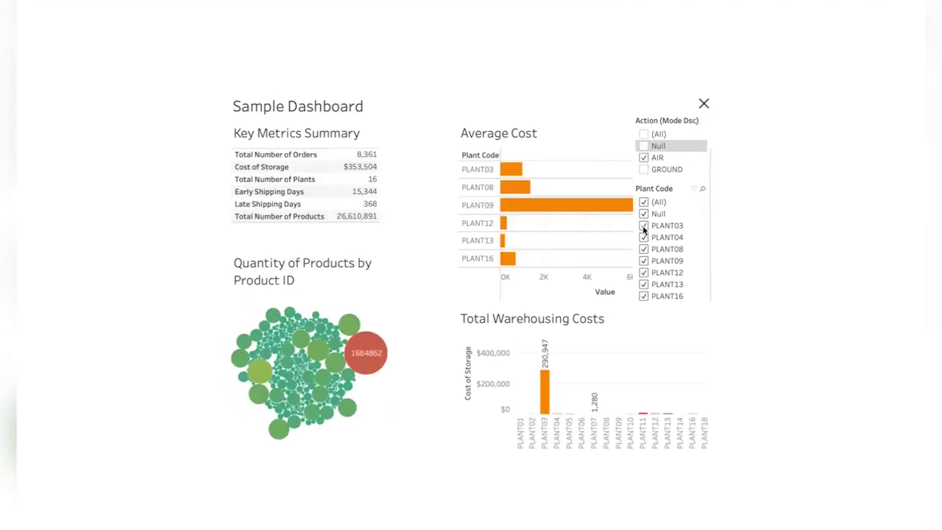
click(643, 227)
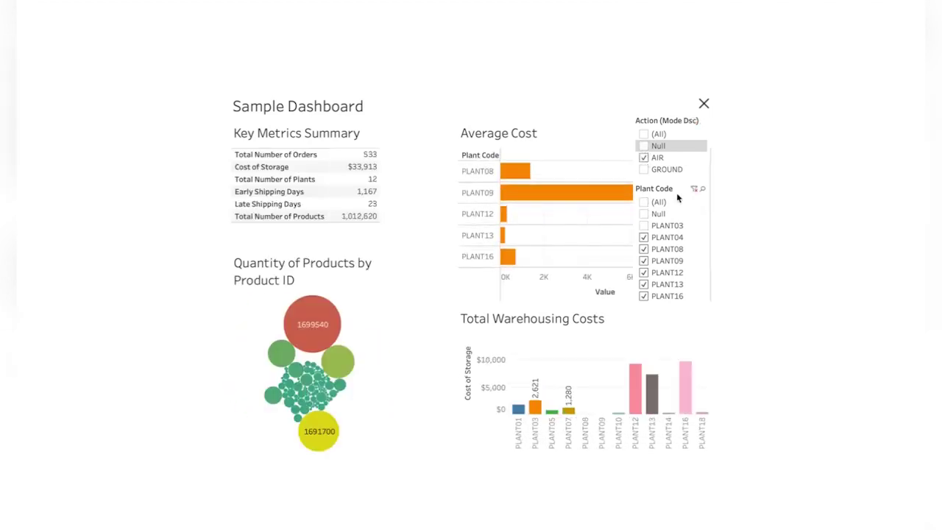
click(704, 103)
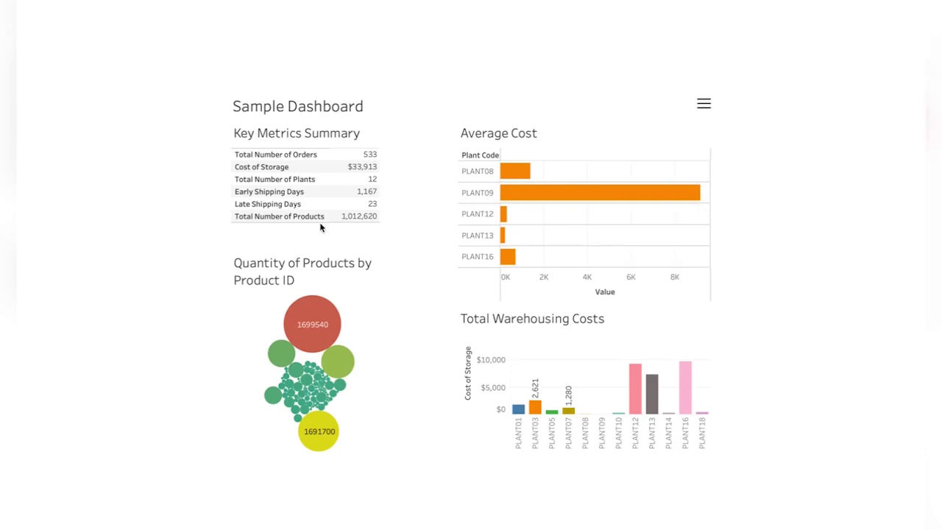